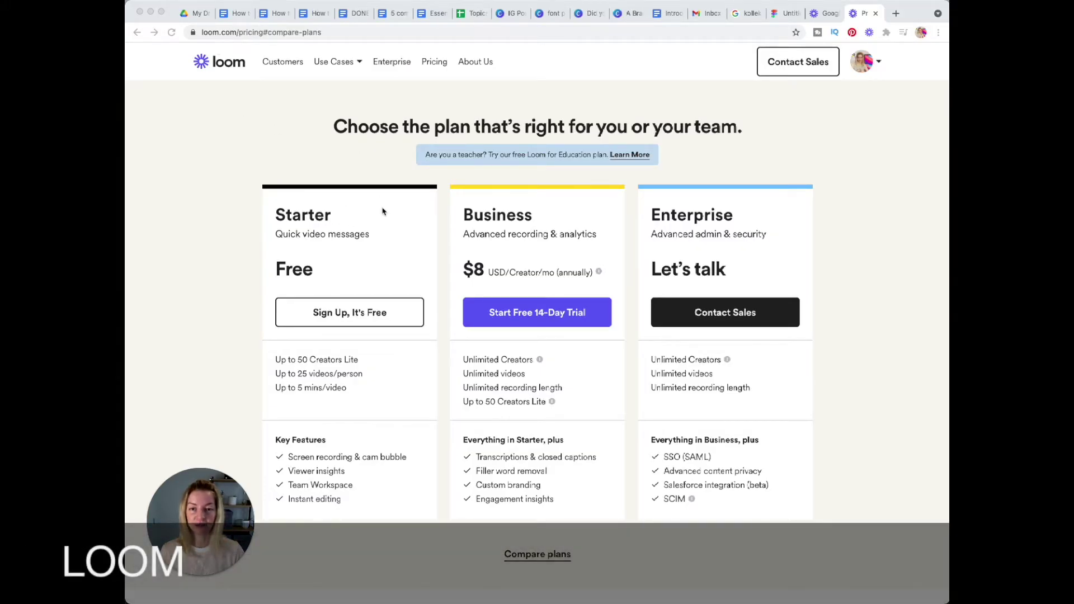
Step: Jump from the Loom pricing page to the detailed Starter, Business and Enterprise comparison table
scroll(380, 280, down, 2)
scroll(380, 279, up, 1)
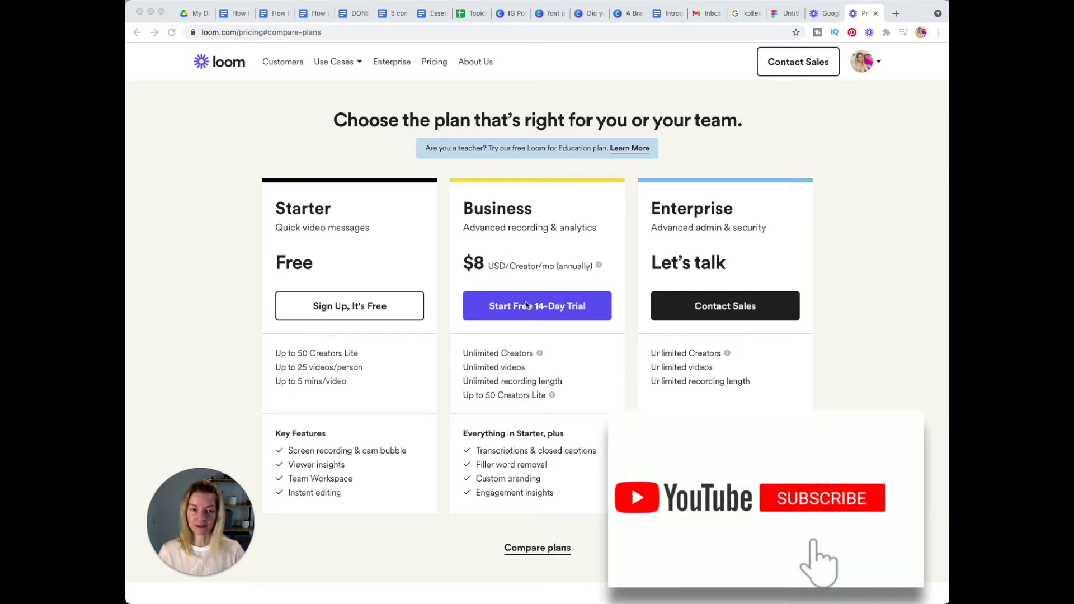
scroll(348, 176, down, 3)
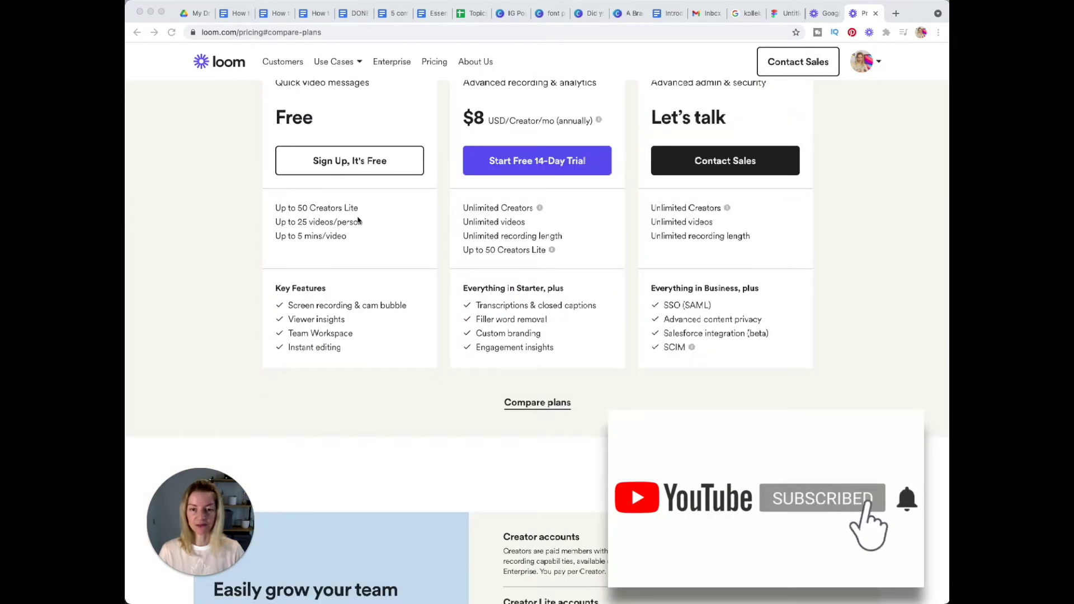
scroll(573, 346, up, 1)
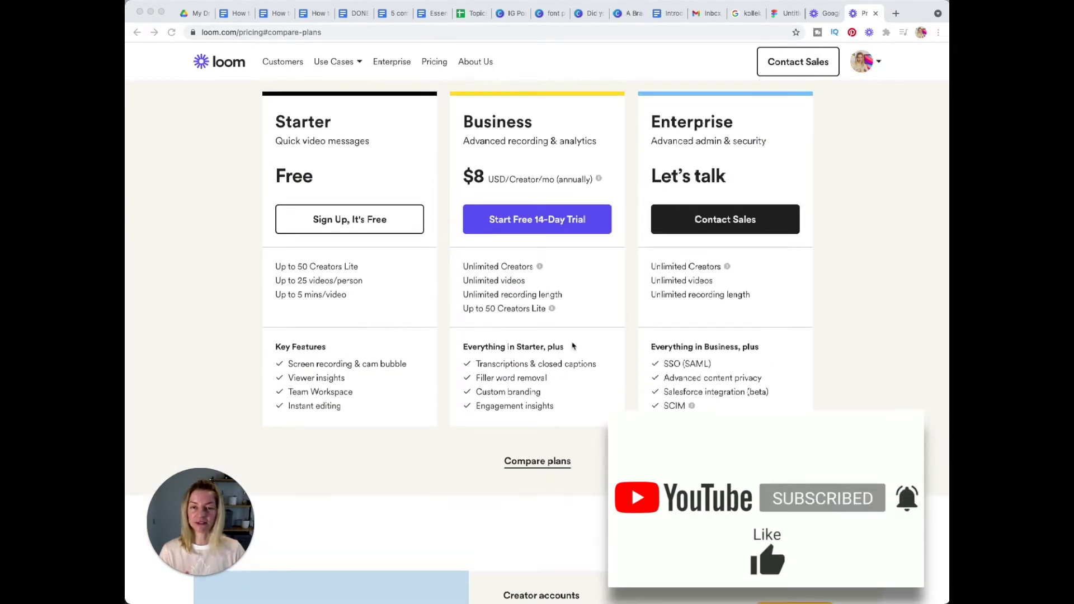
scroll(633, 322, up, 1)
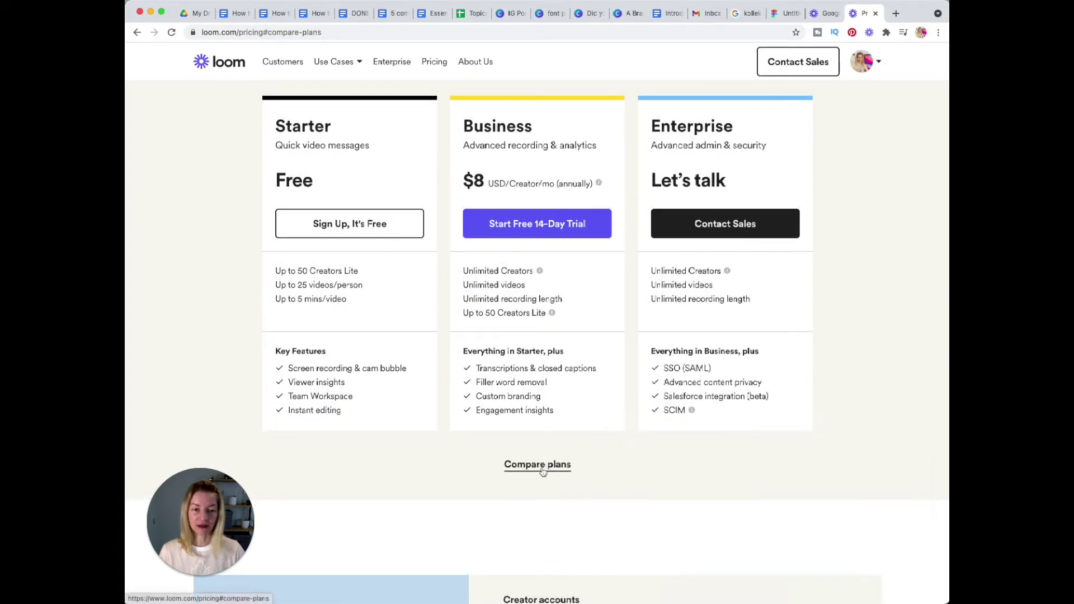
click(524, 471)
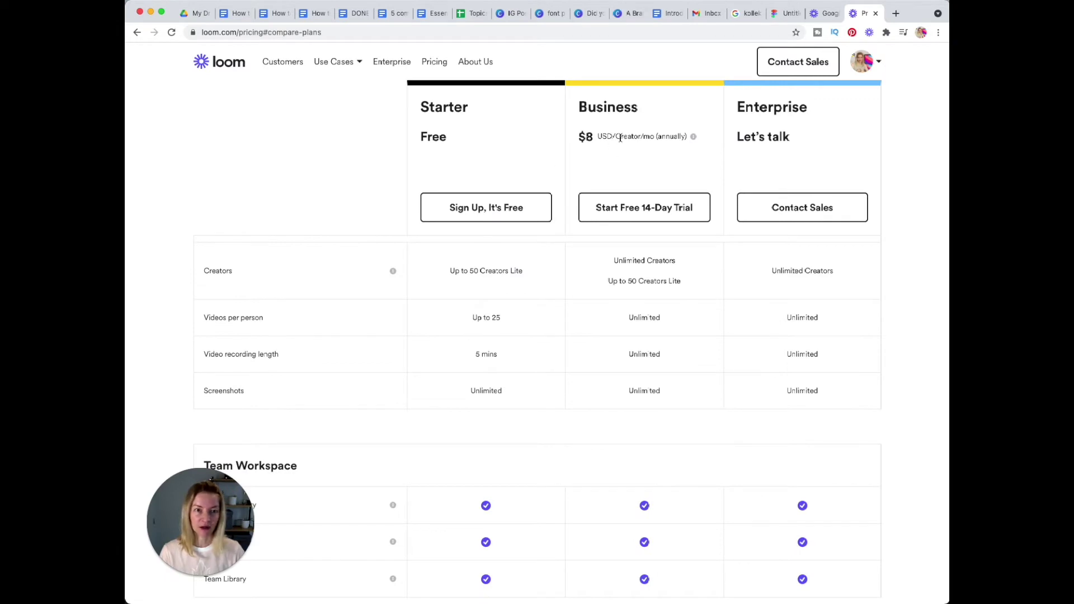
Step: Scroll the comparison table down to Security & Privacy, then return to the Loom video page
scroll(662, 328, down, 1)
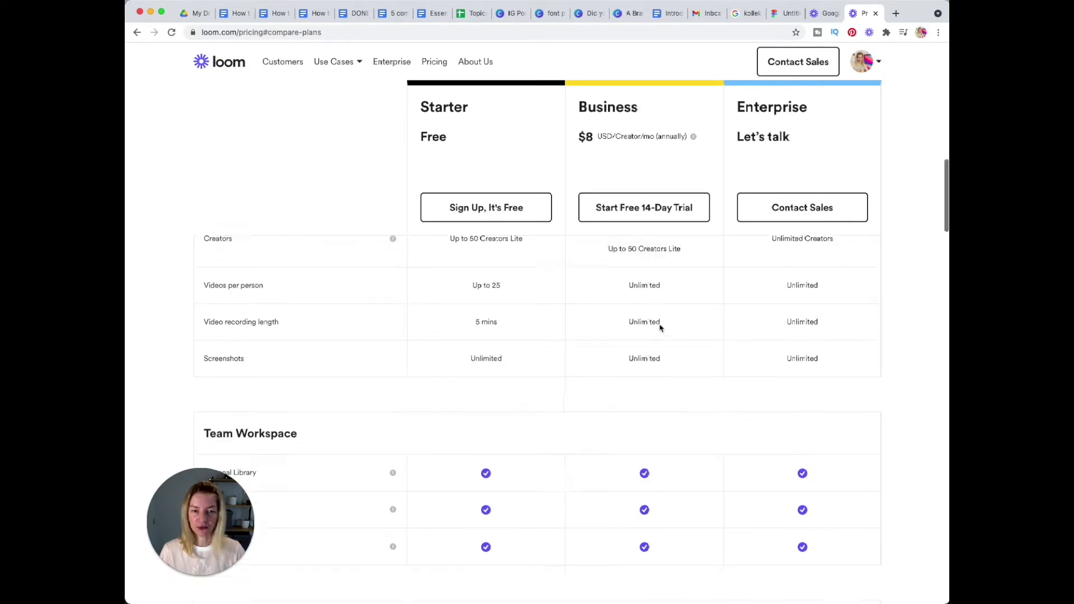
scroll(662, 328, up, 2)
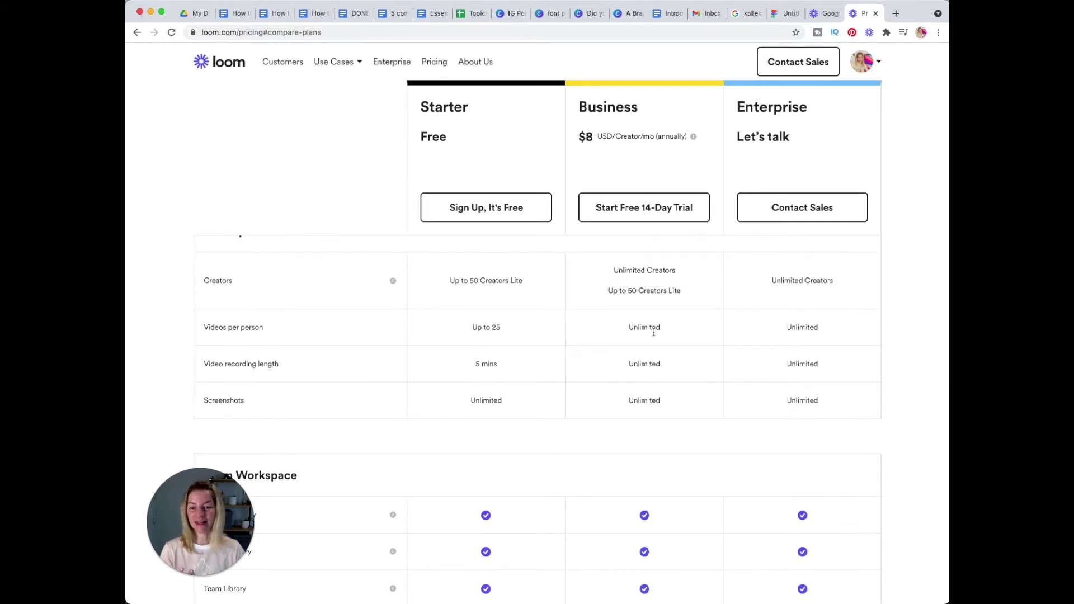
scroll(525, 381, up, 1)
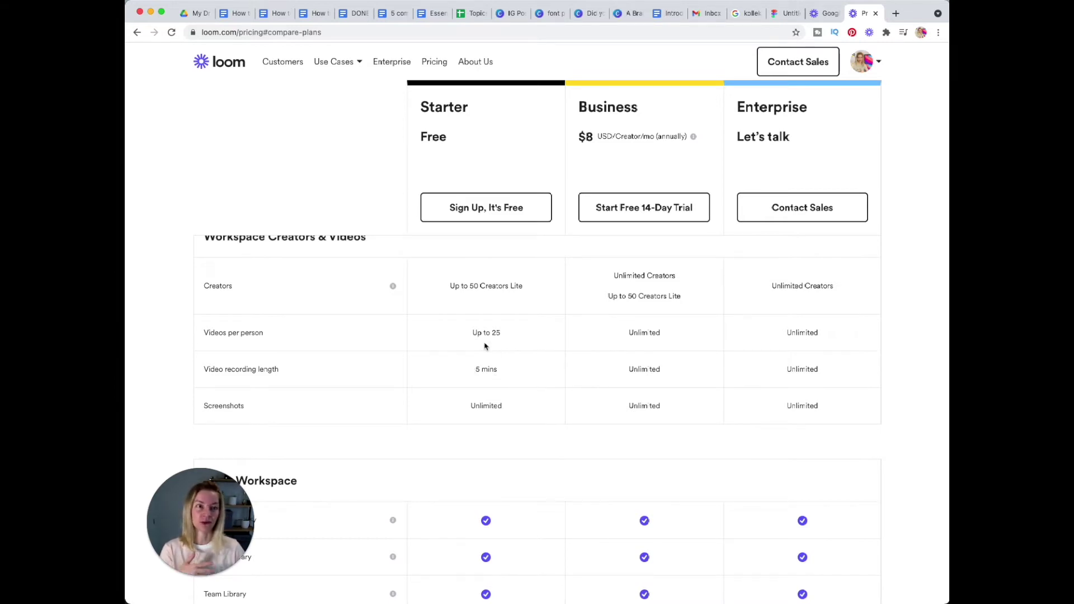
scroll(484, 346, down, 7)
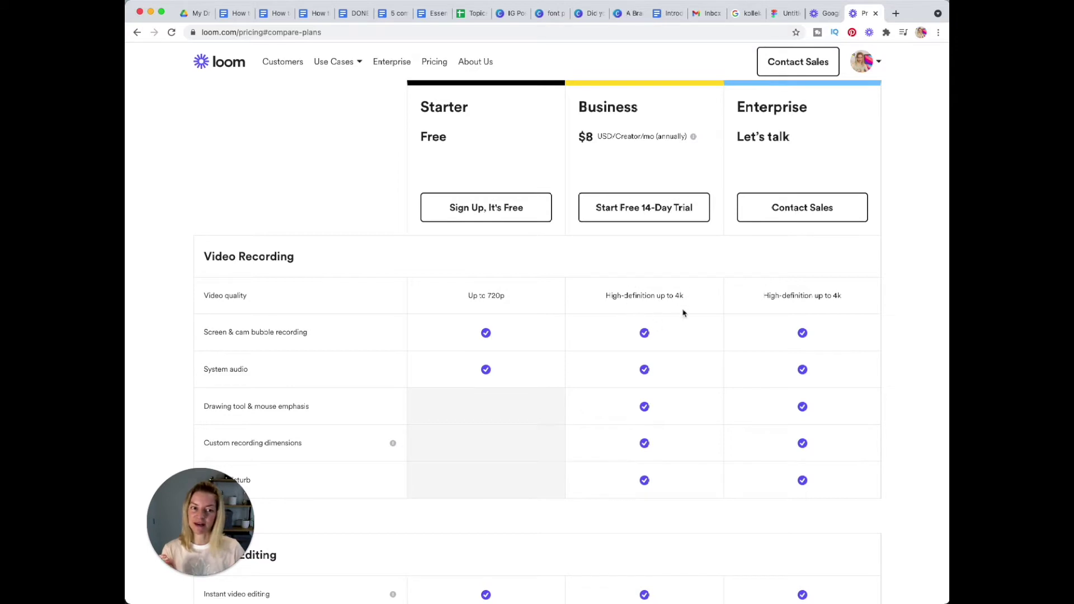
scroll(653, 390, down, 10)
scroll(653, 390, up, 3)
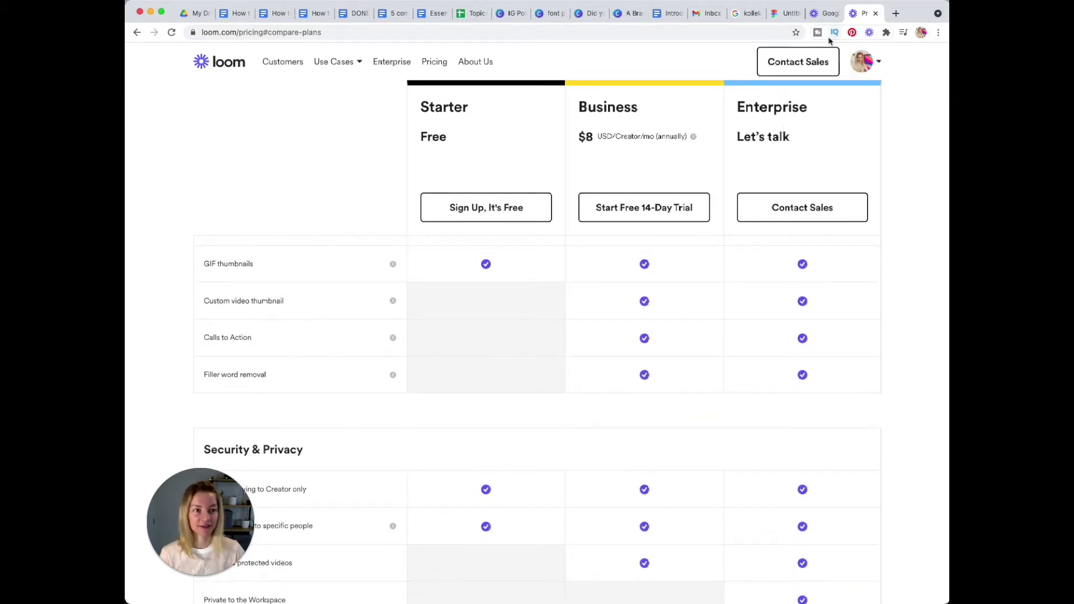
click(820, 15)
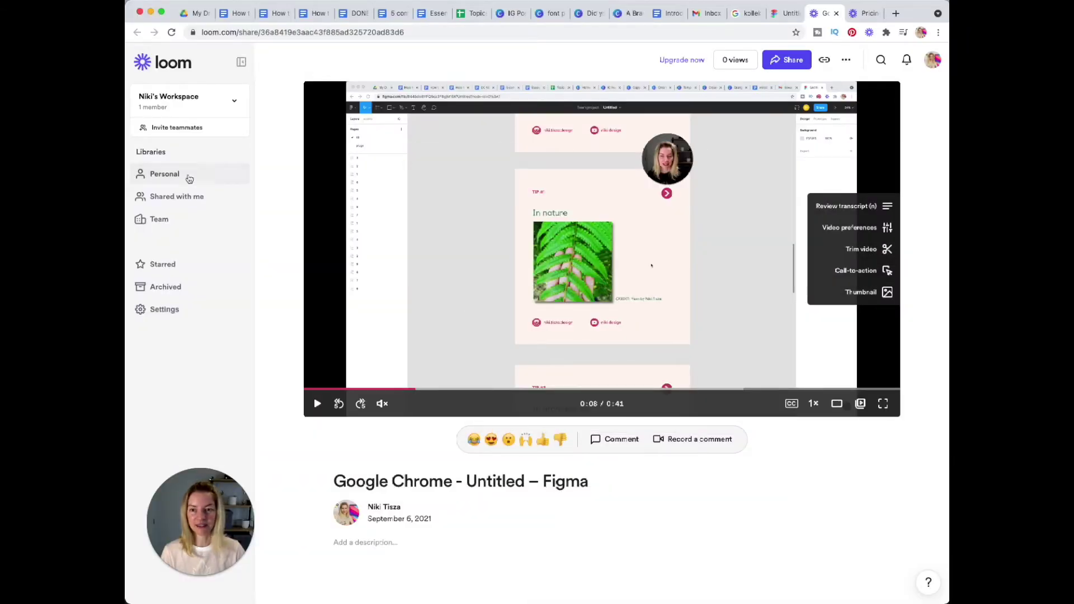
Step: Show the Personal library as a list, then back as a grid, and open the Loom recorder
click(168, 175)
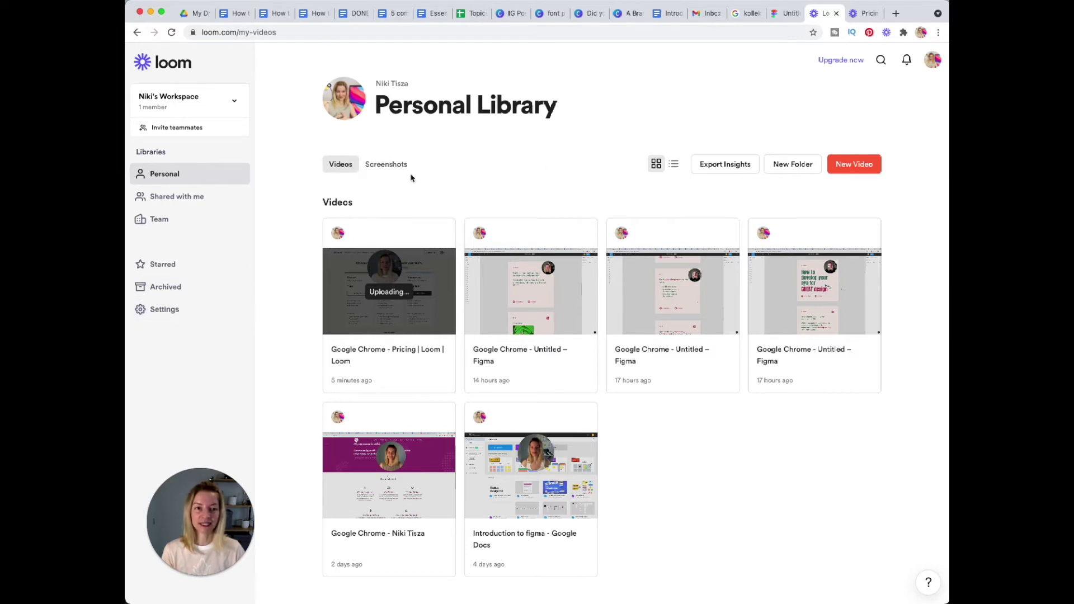
click(675, 164)
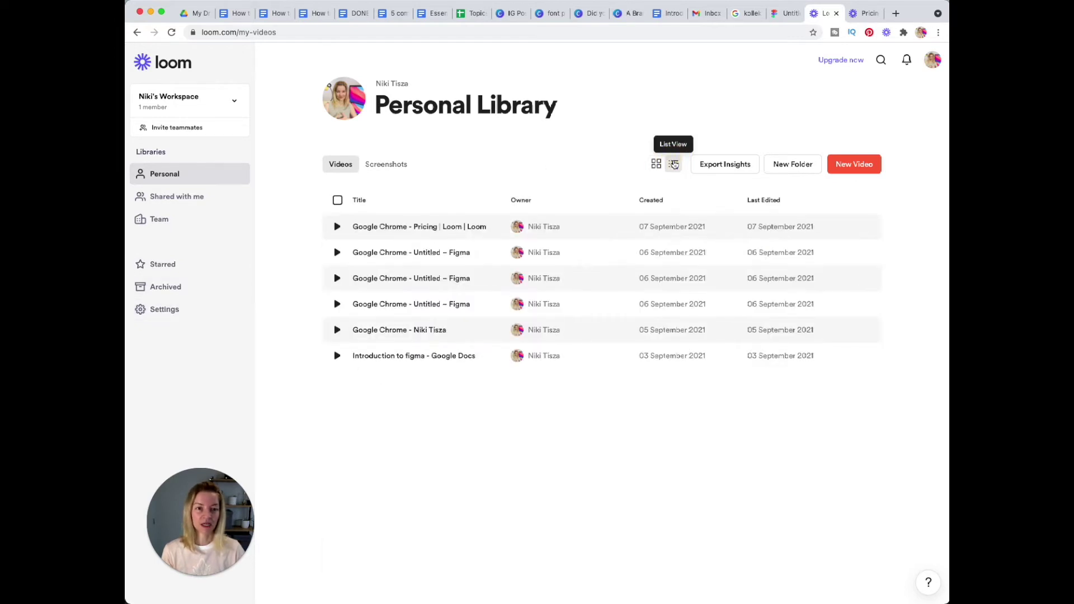
click(656, 164)
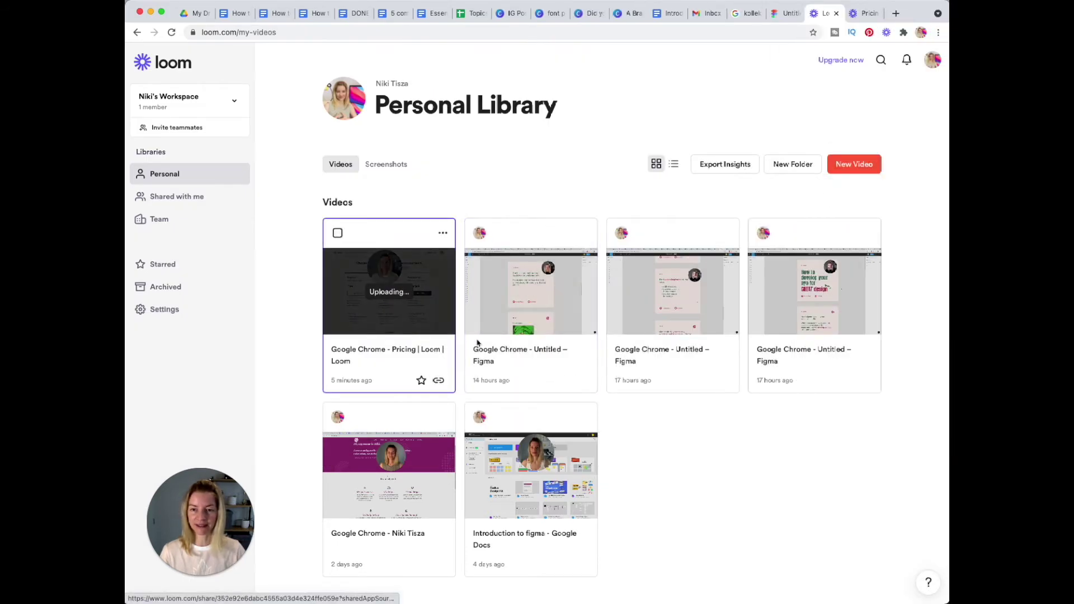
click(391, 314)
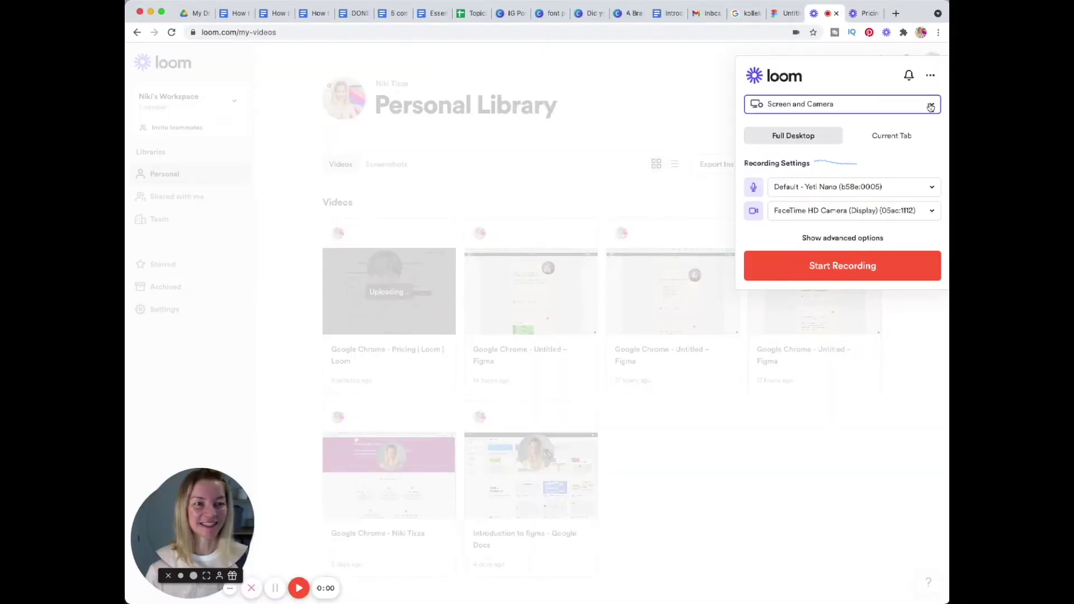
Step: Review the recording options, keeping Default - Yeti Nano and the current camera, then dismiss the Loom panel
click(931, 107)
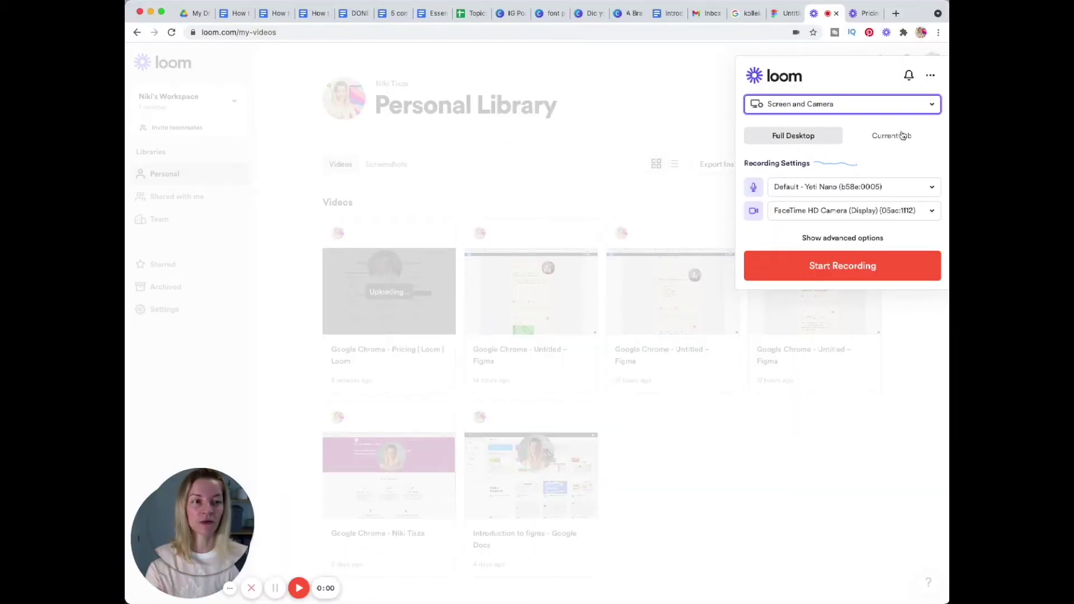
click(931, 189)
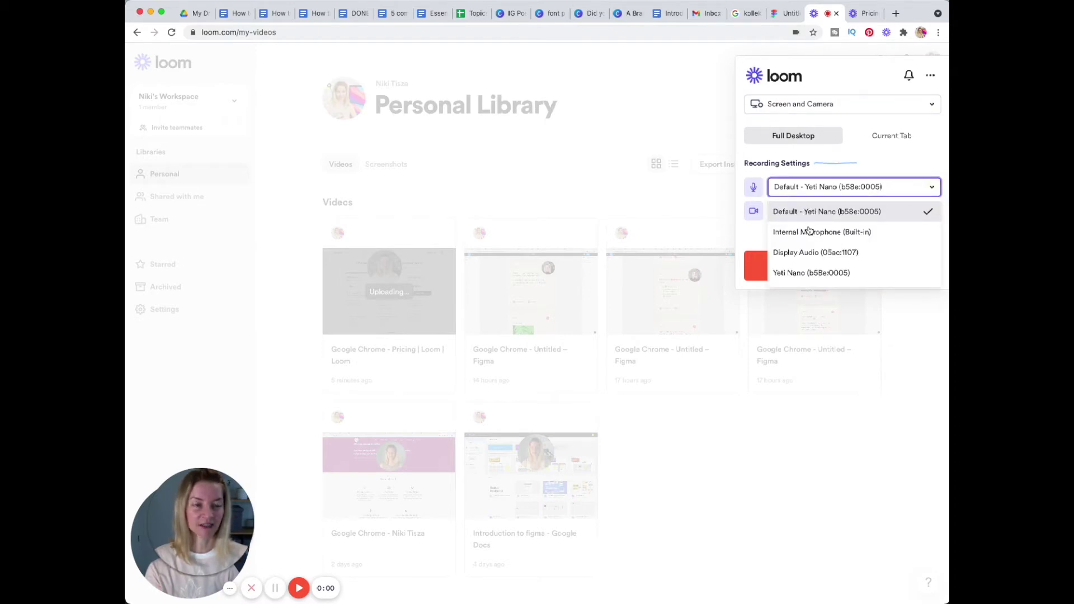
click(934, 188)
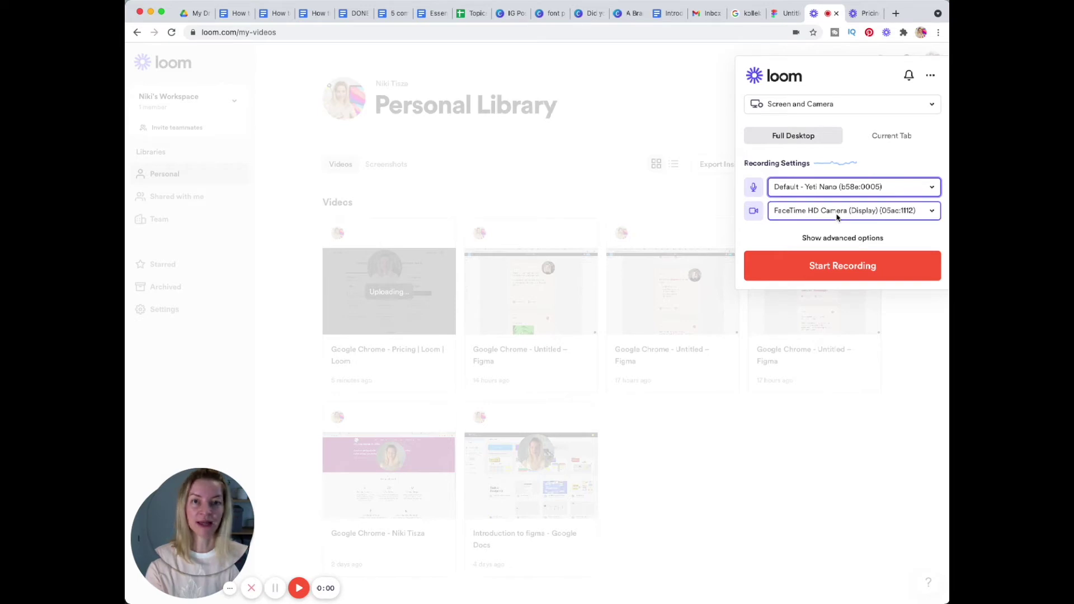
click(931, 212)
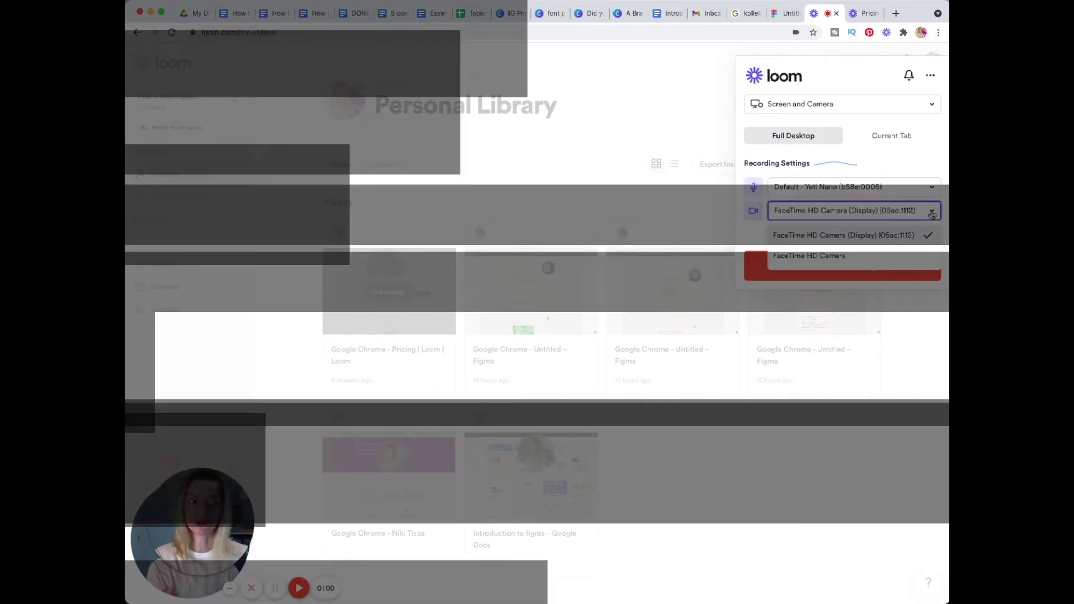
click(932, 212)
click(830, 241)
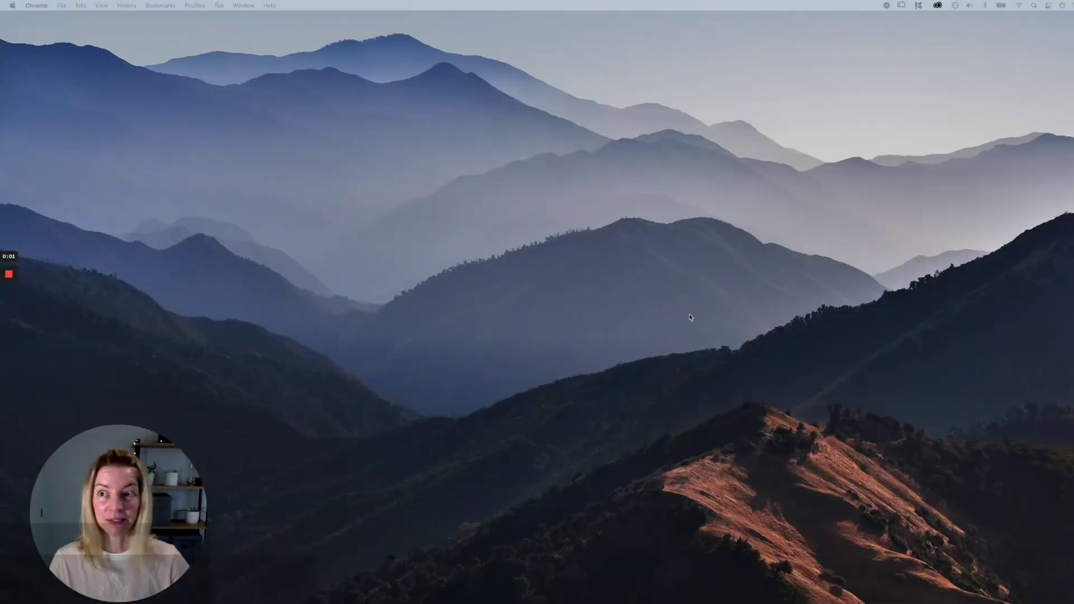
Step: Launch QuickTime Player from a Spotlight search for 'quick'
click(662, 245)
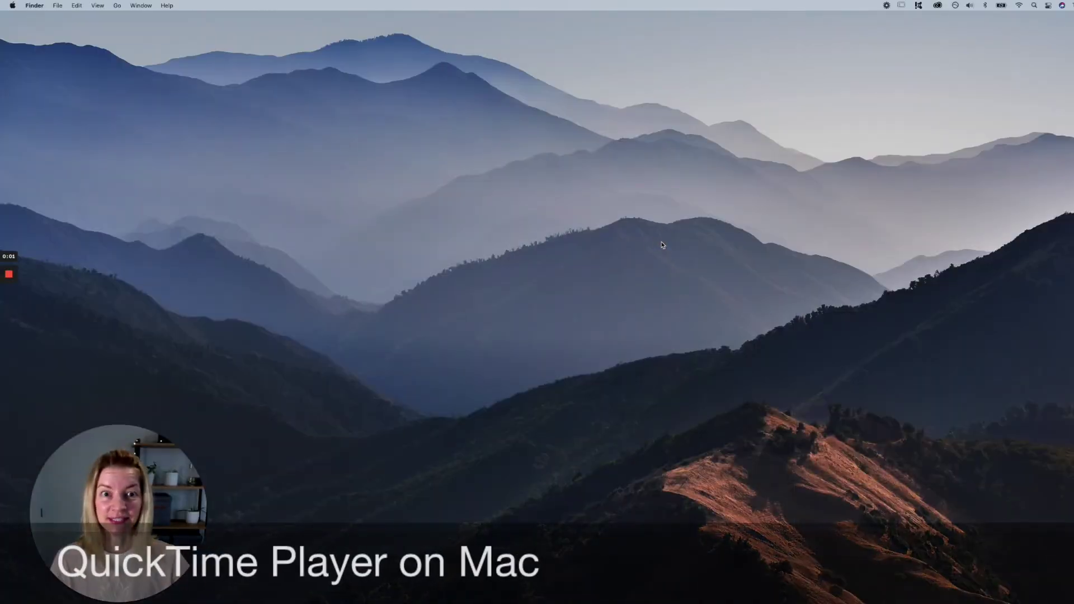
click(1034, 5)
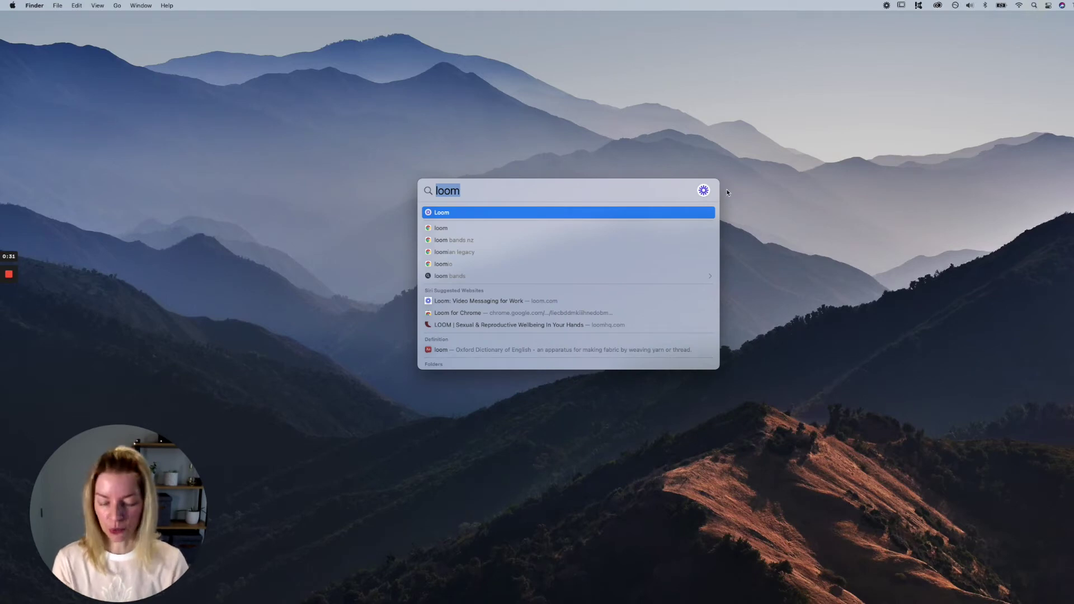
text(quick)
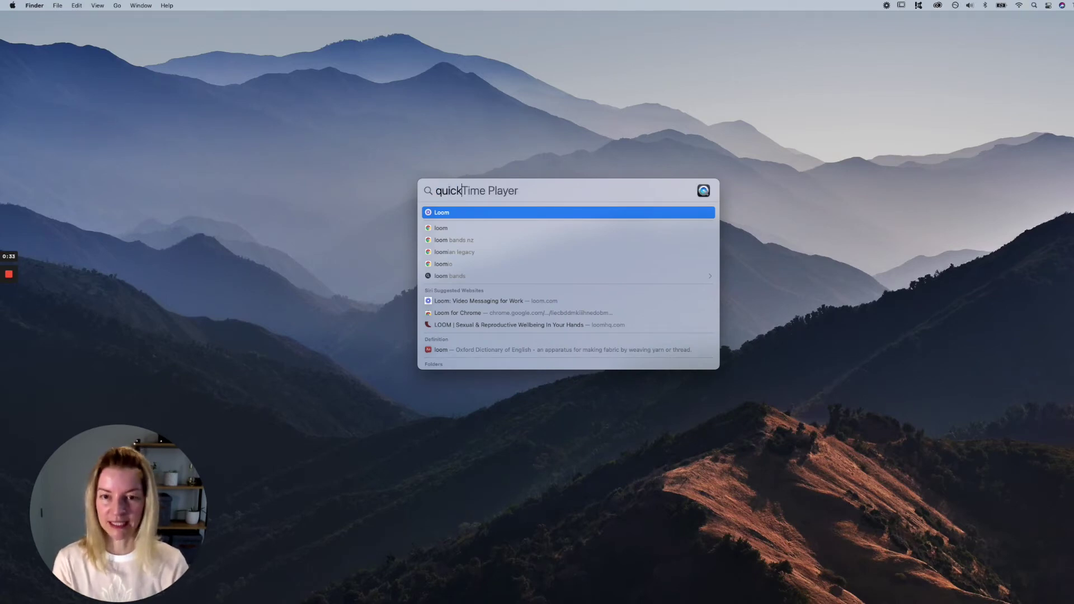
text(i)
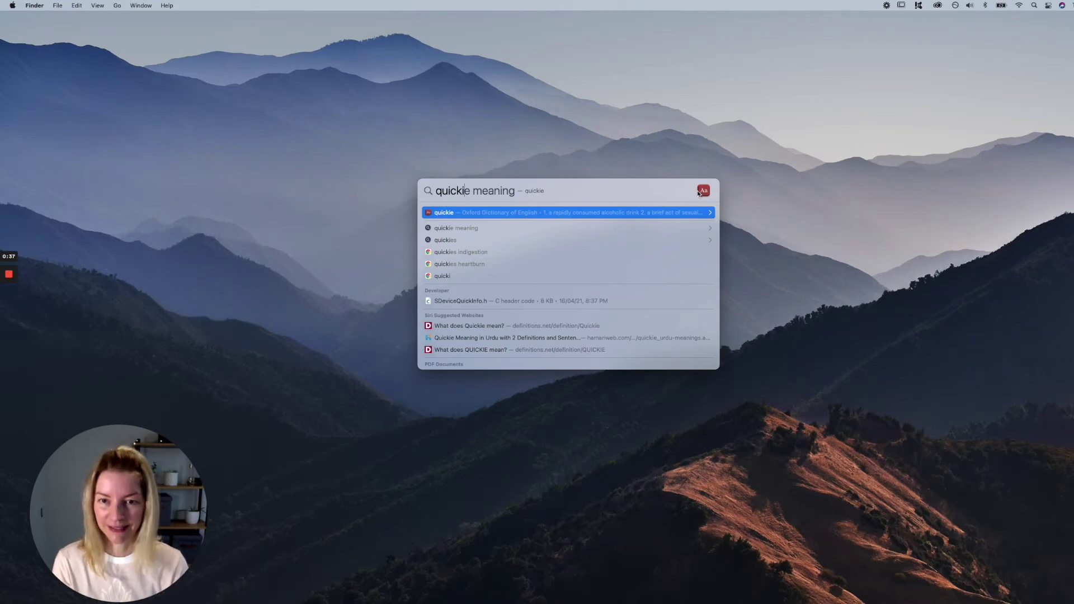
key(BackSpace)
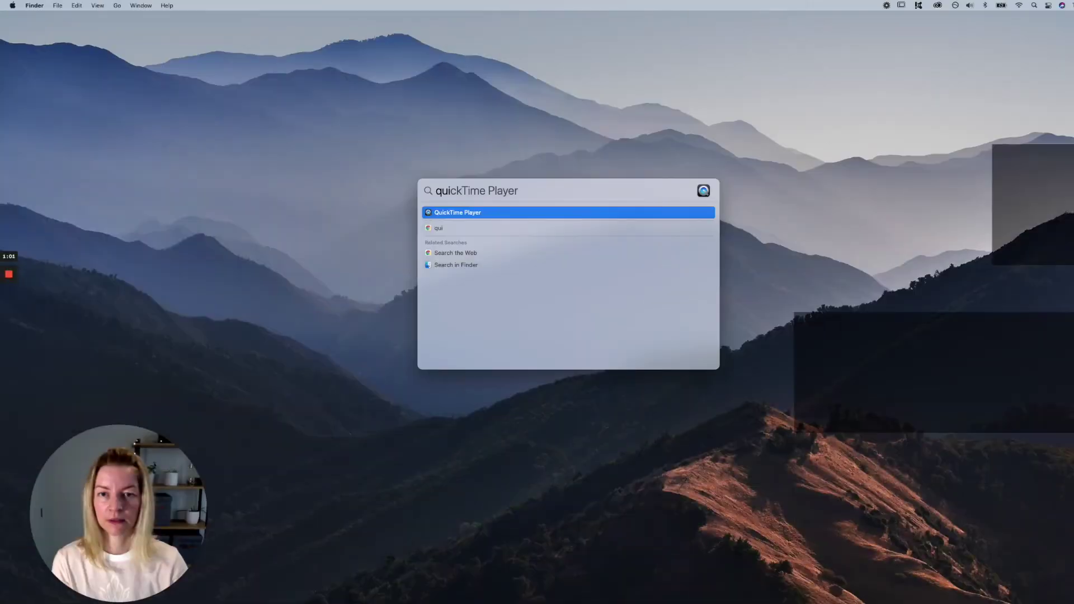
key(Return)
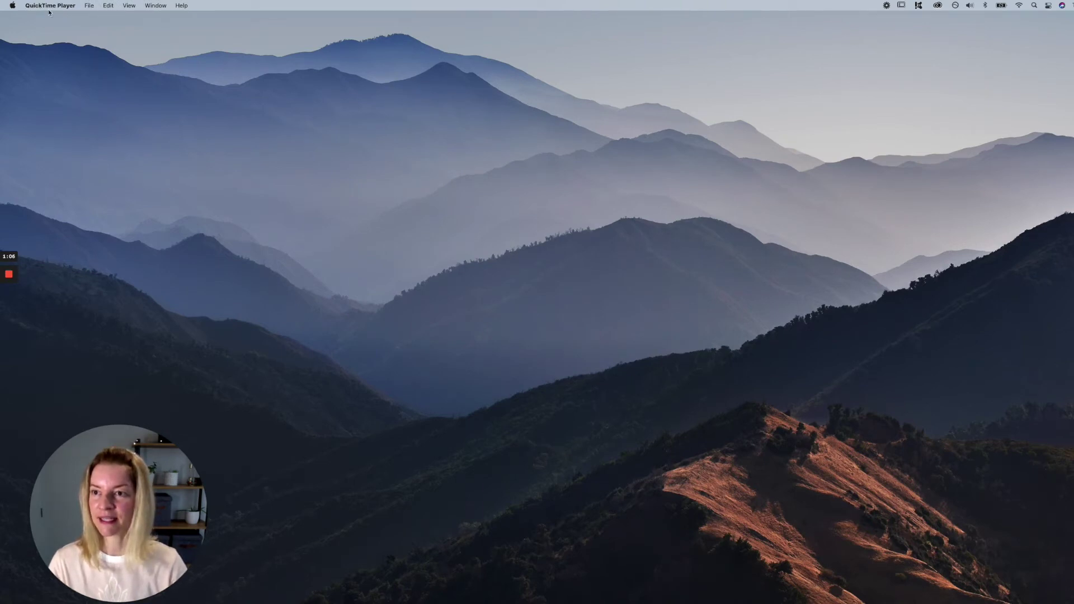
Step: Start a new webcam Movie Recording, close its options, then choose File > New Screen Recording
click(89, 6)
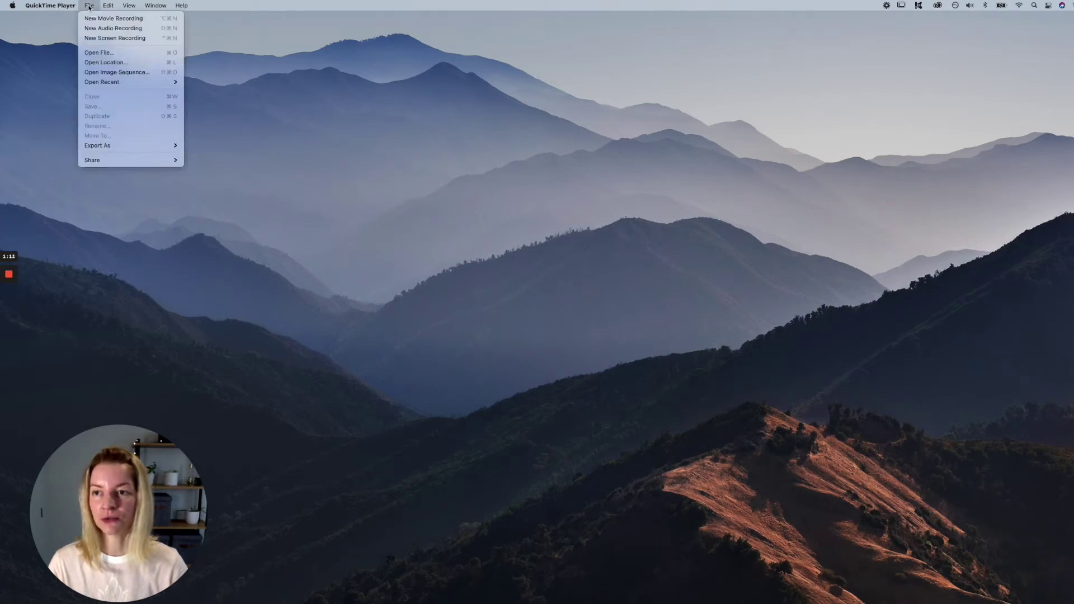
click(122, 21)
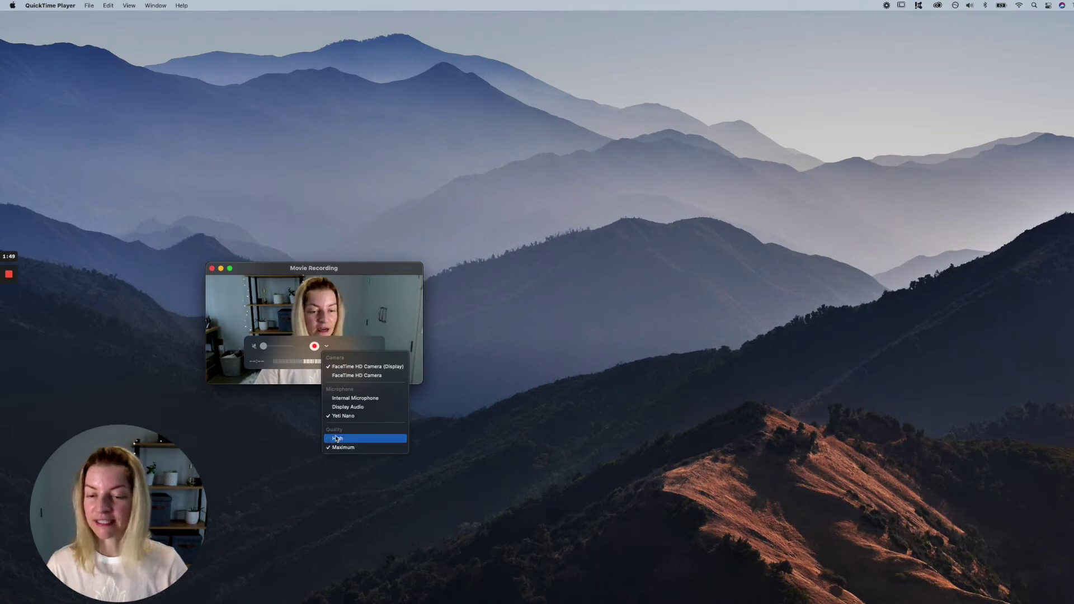
click(344, 298)
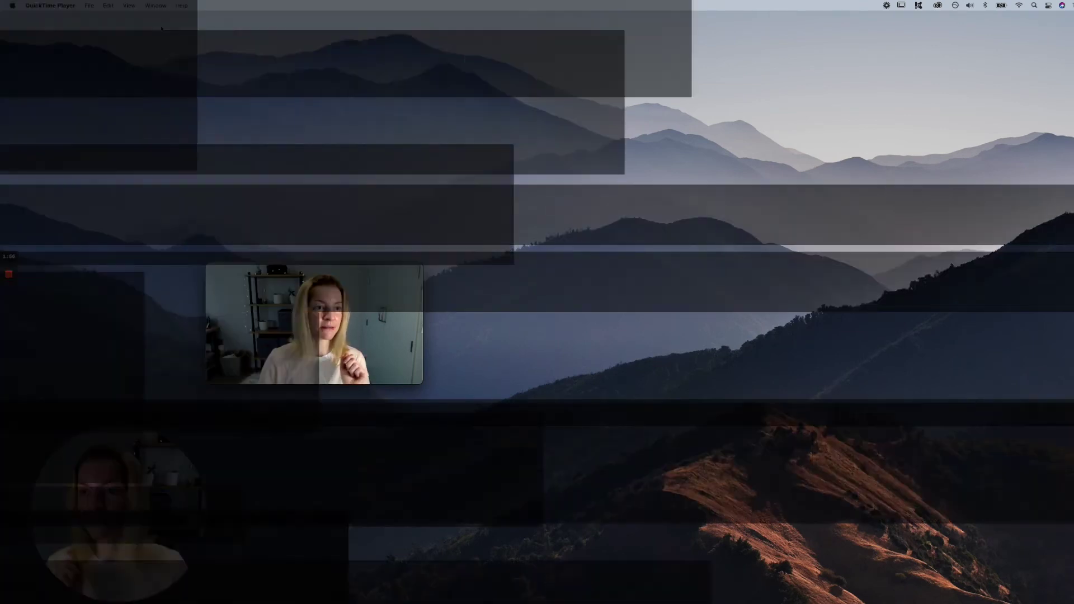
click(89, 5)
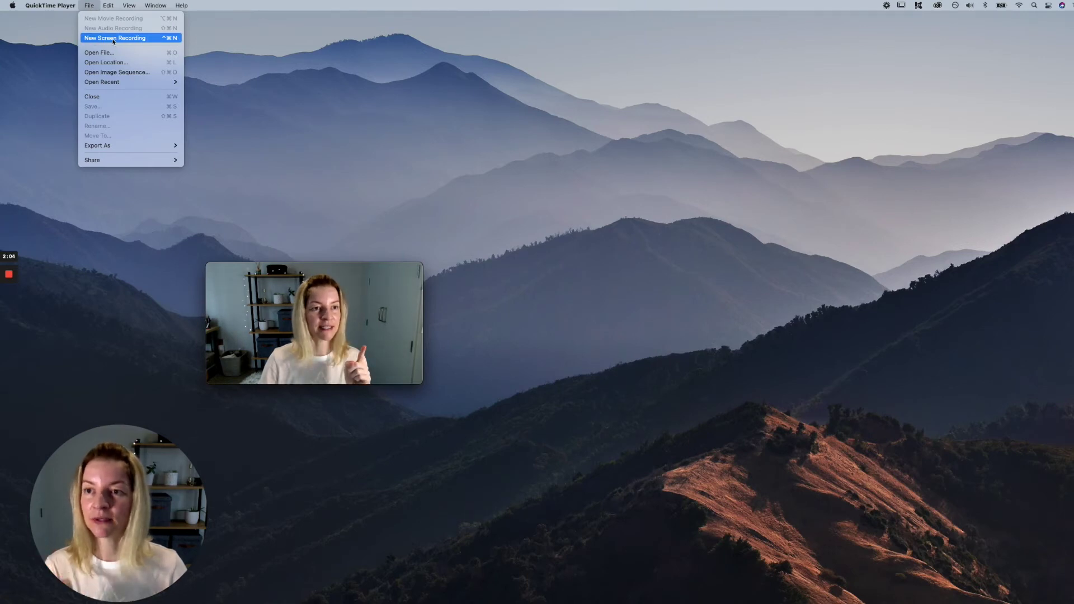
click(114, 39)
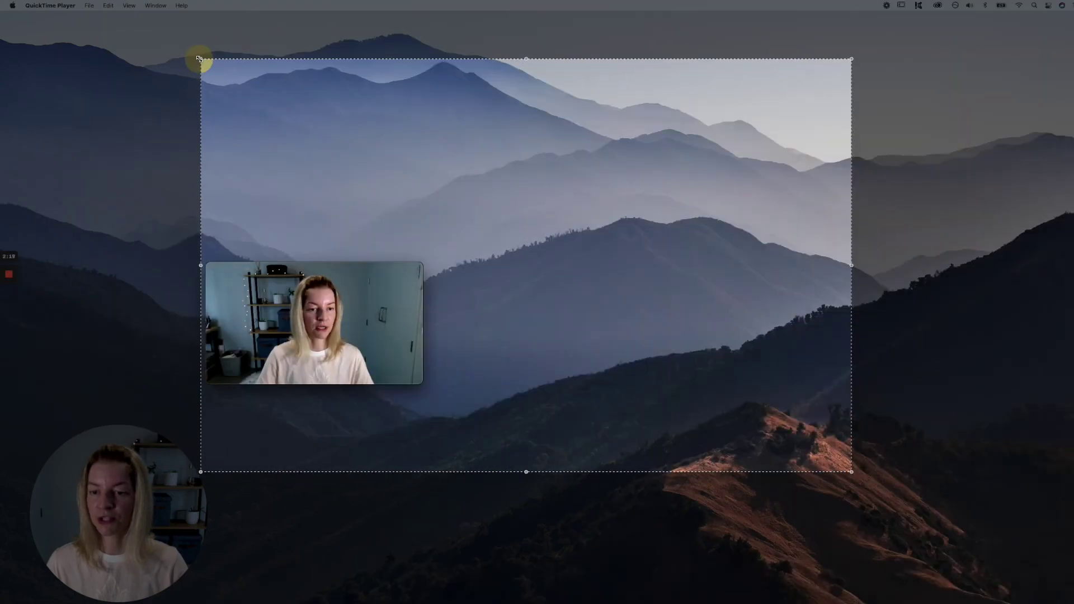
Step: Adjust the screen capture area and set the recording microphone to Yeti Nano
drag(199, 58, 195, 54)
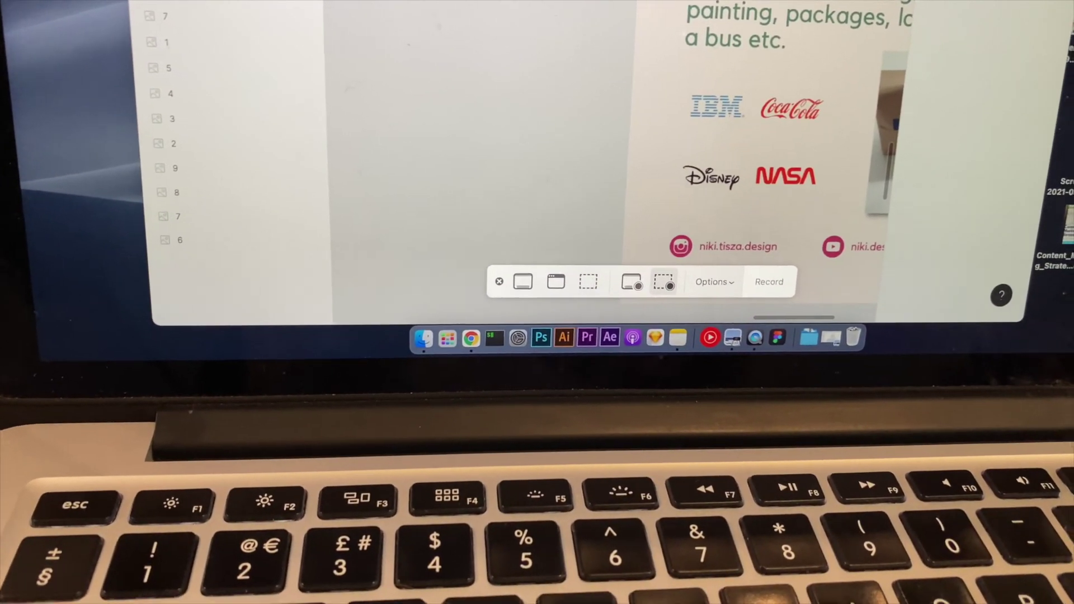
click(720, 293)
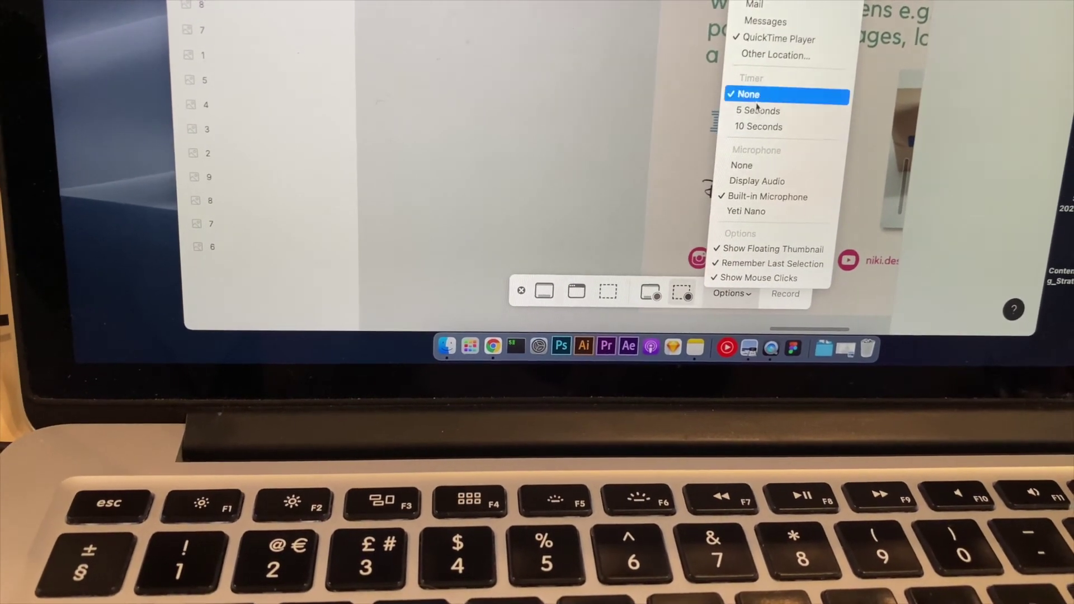
click(727, 225)
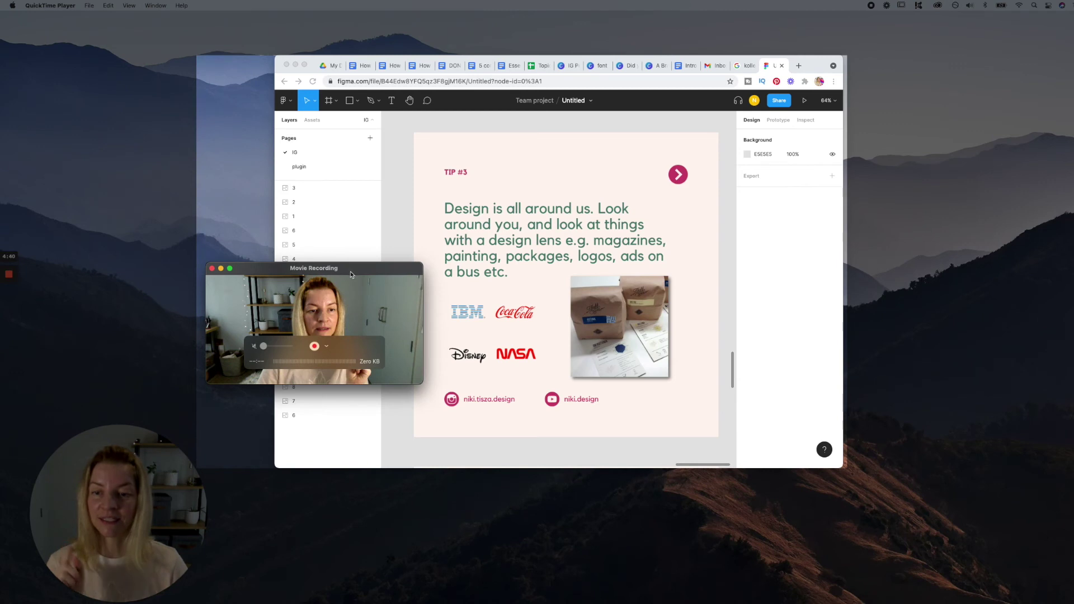
Step: Move the webcam window down-right over the Figma artboard and stop the screen recording
drag(351, 275, 428, 348)
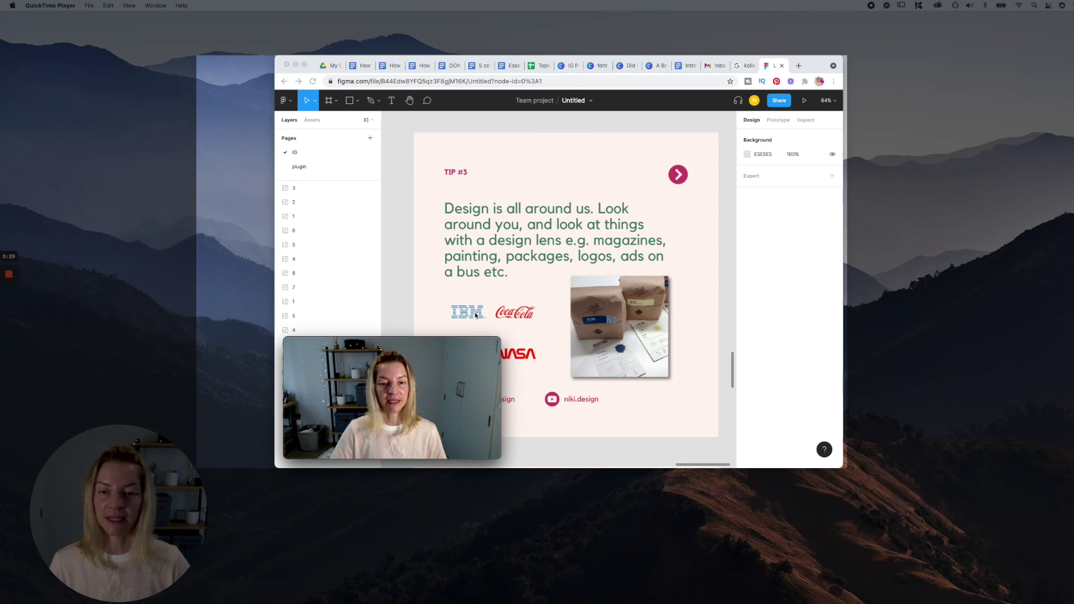
mouse_move(472, 346)
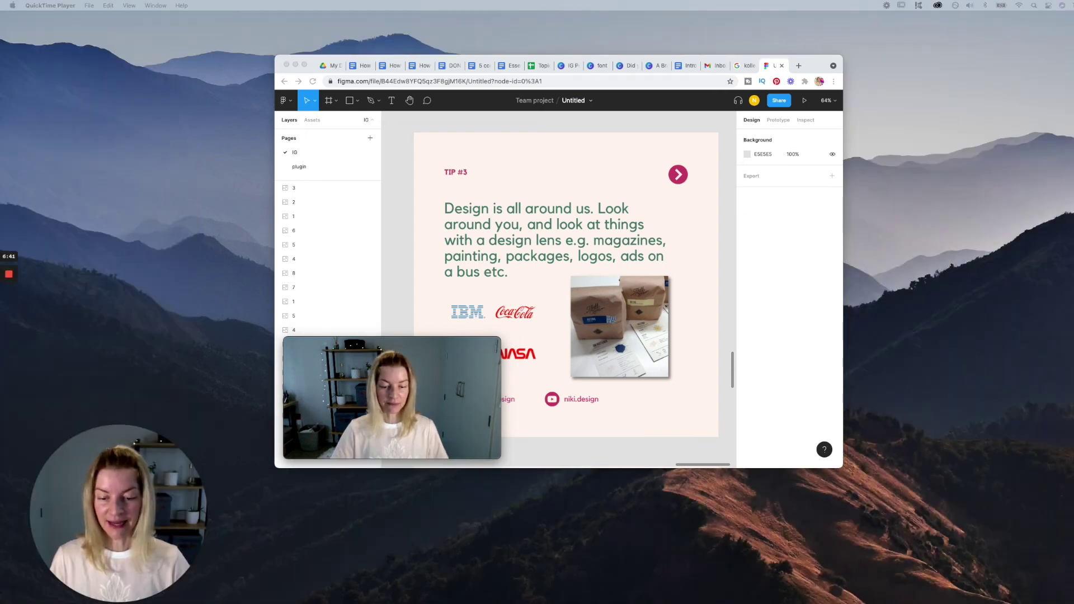
Step: Drag the 'Screen Recording 2021-09-07 at 12.18.29 PM.mov' window up into full view for playback
drag(421, 438, 415, 62)
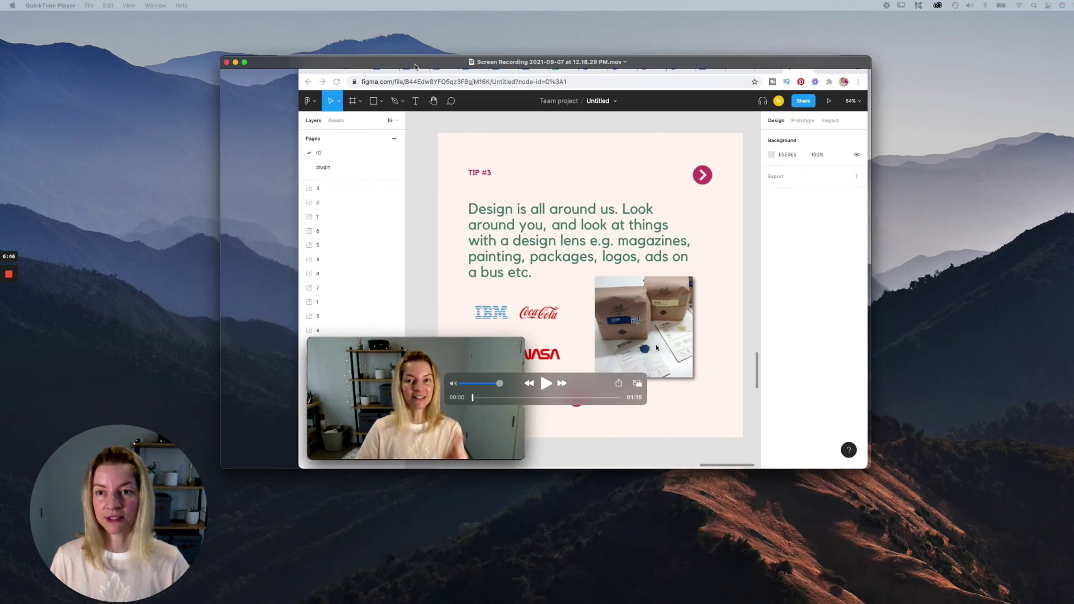